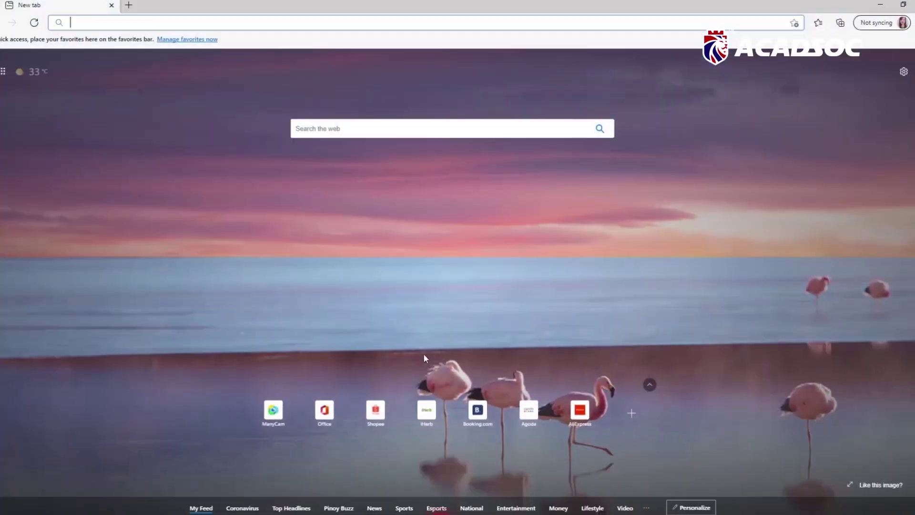
# Go to manycam.com and open its Download page
pyautogui.click(268, 23)
pyautogui.write('manycam.')
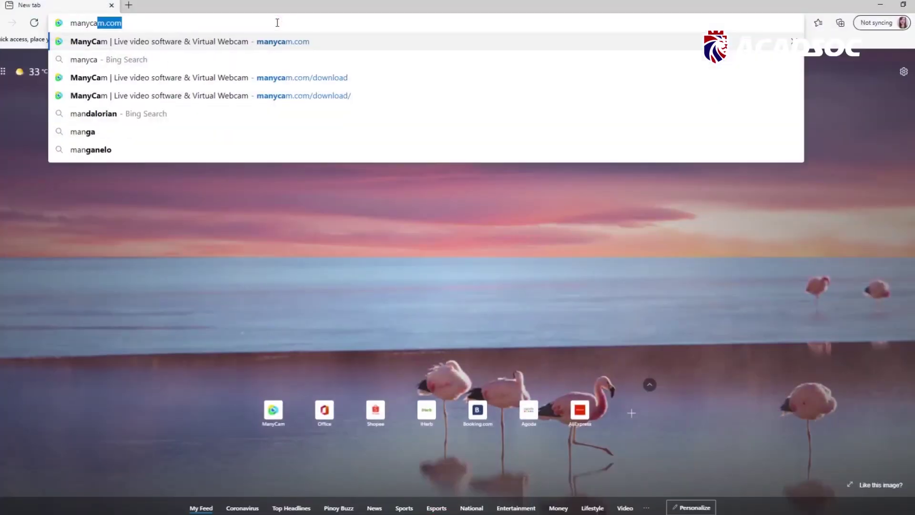
pyautogui.write('com')
pyautogui.press('Return')
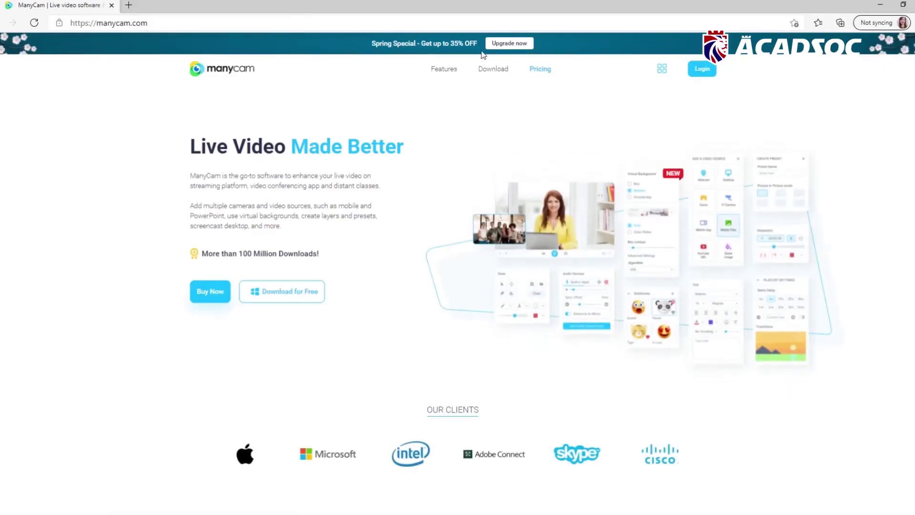
pyautogui.click(493, 72)
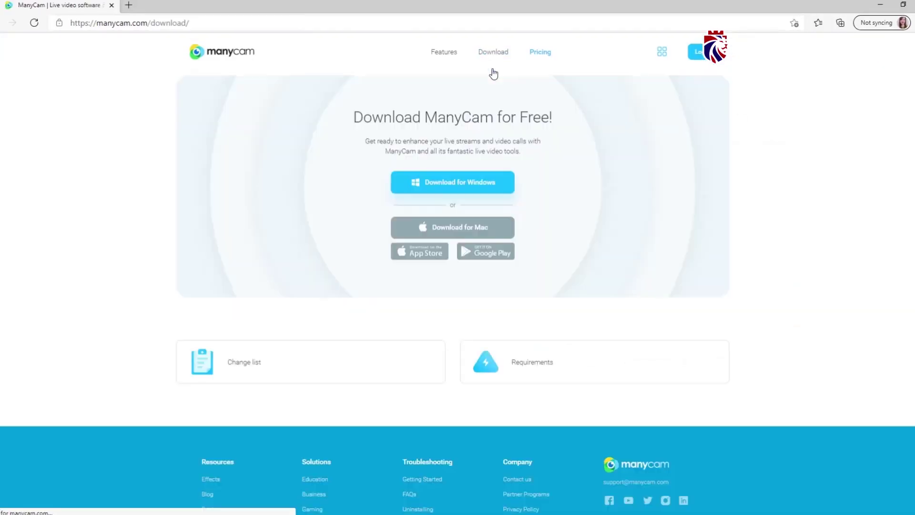
# Review ManyCam's Windows and macOS system requirements, then return to the download page
pyautogui.click(530, 359)
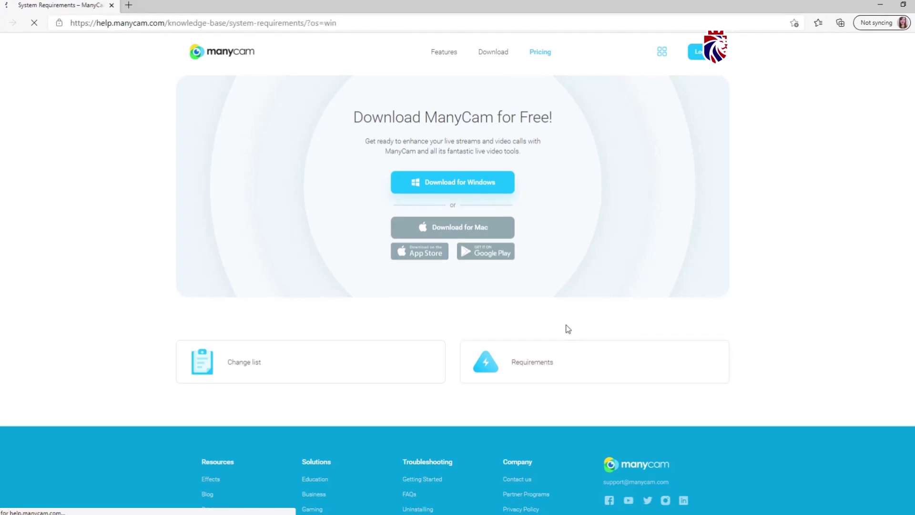
pyautogui.scroll(-1, 685, 305)
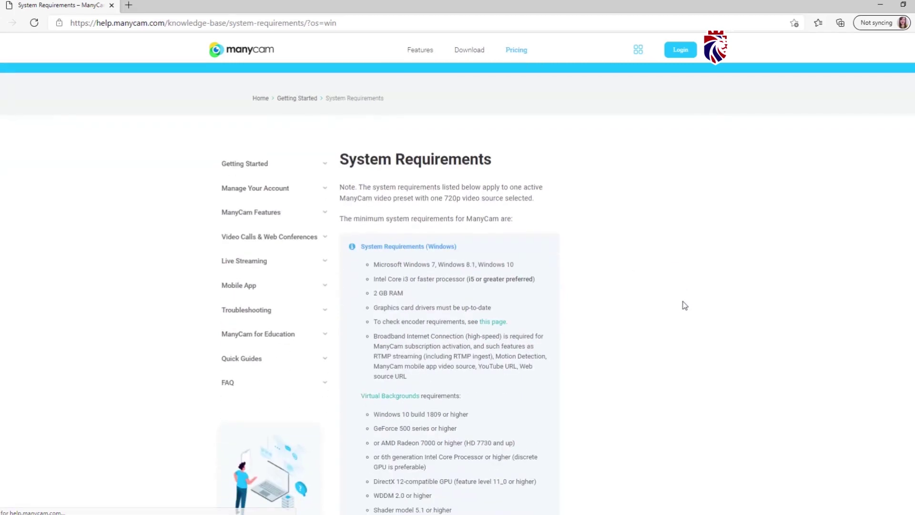
pyautogui.scroll(-1, 685, 306)
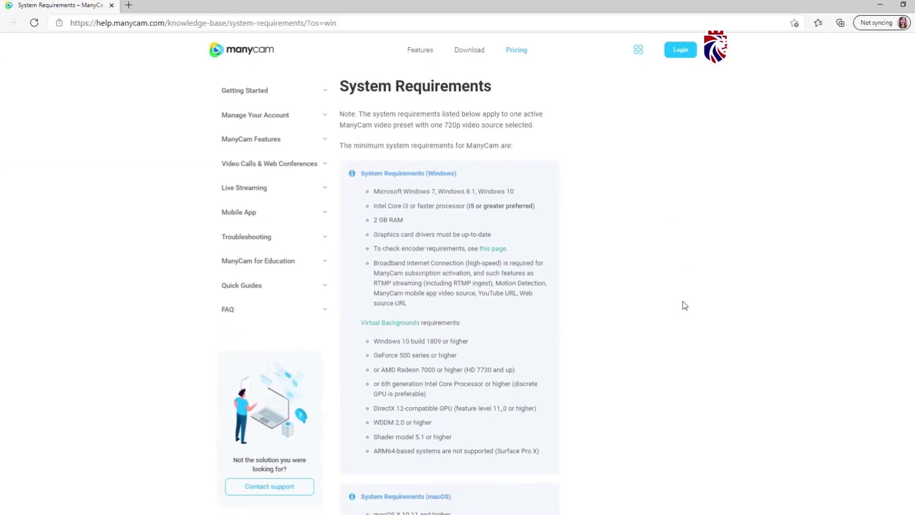
pyautogui.scroll(-4, 685, 305)
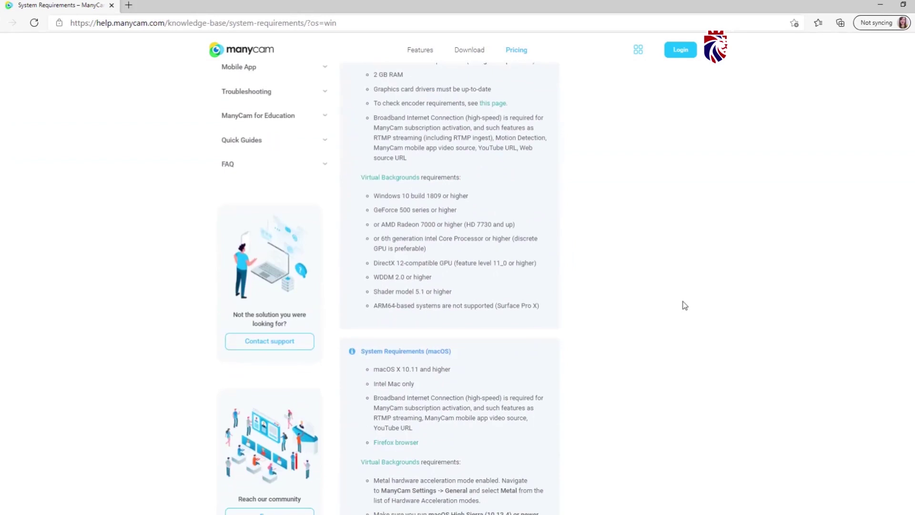
pyautogui.scroll(-2, 685, 306)
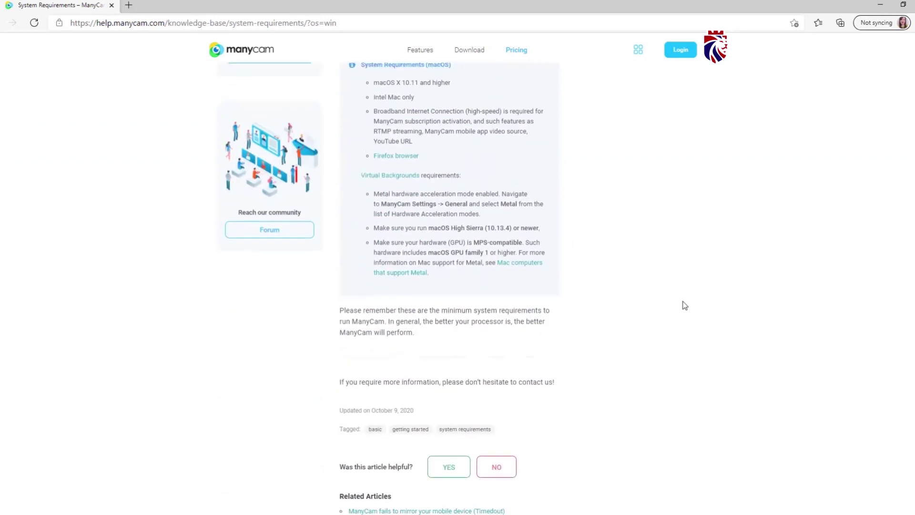
pyautogui.scroll(1, 677, 305)
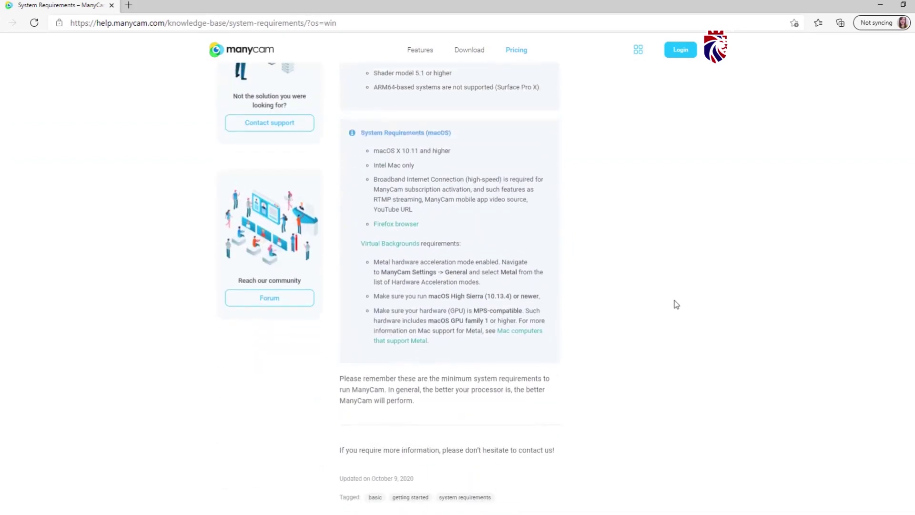
pyautogui.click(2, 23)
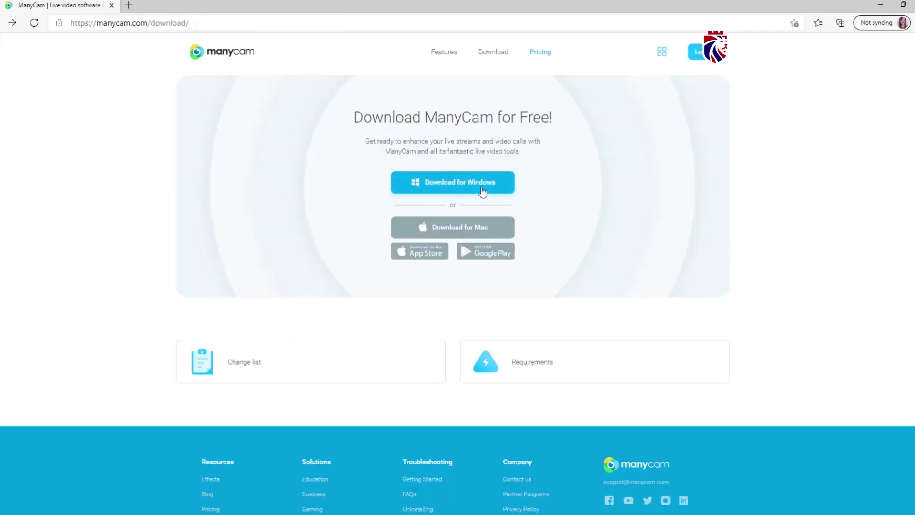
# Download the Windows installer ManyCamSetup.exe and run it
pyautogui.click(482, 191)
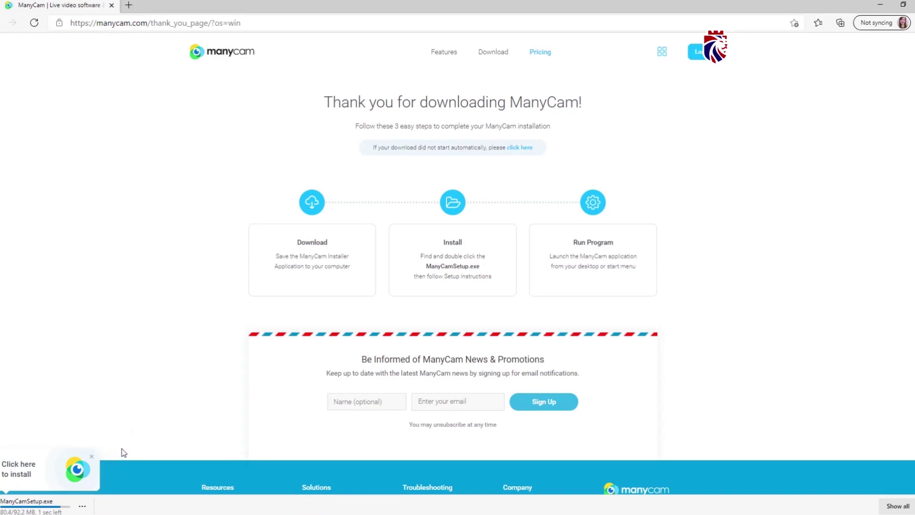
pyautogui.click(27, 501)
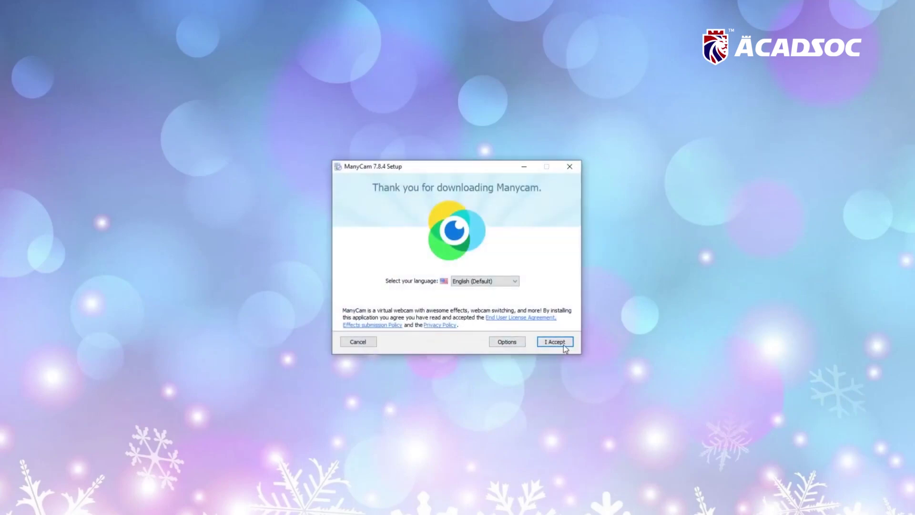
# Accept the licence, dismiss the ESET notice, and finish installing ManyCam 7.8.4
pyautogui.click(556, 342)
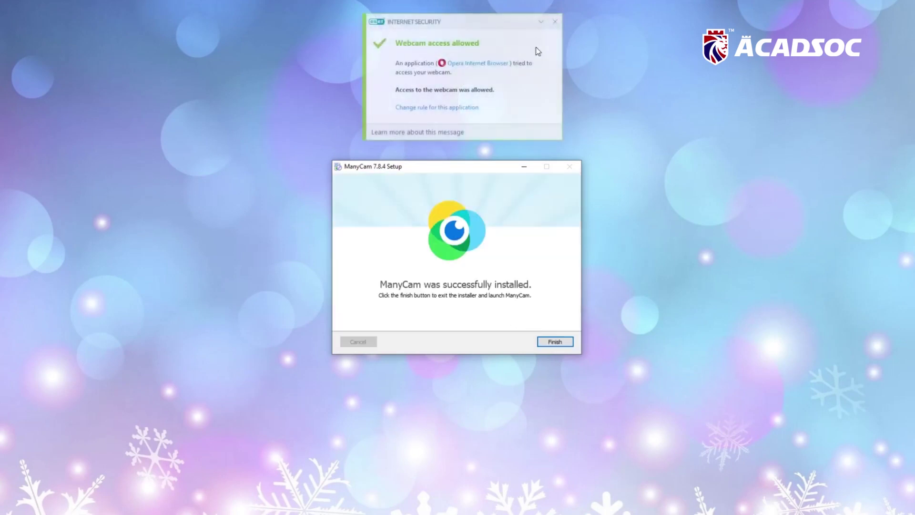
pyautogui.click(555, 21)
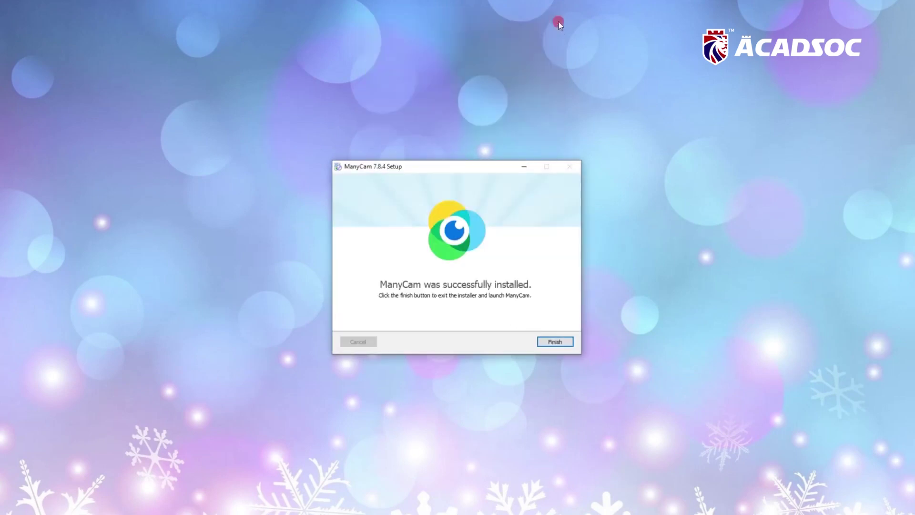
pyautogui.click(555, 342)
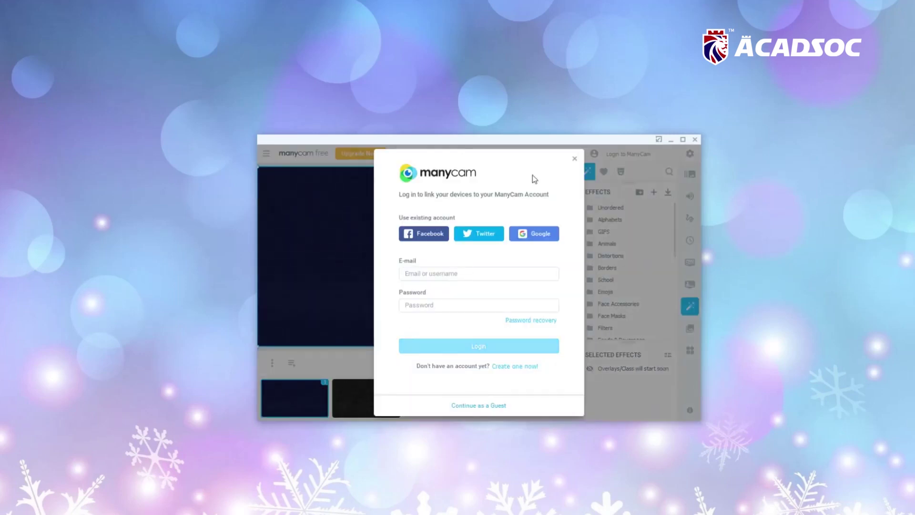
# Skip login, set A4tech FHD 1080P PC Camera as ManyCam's video source, and minimize ManyCam
pyautogui.click(576, 160)
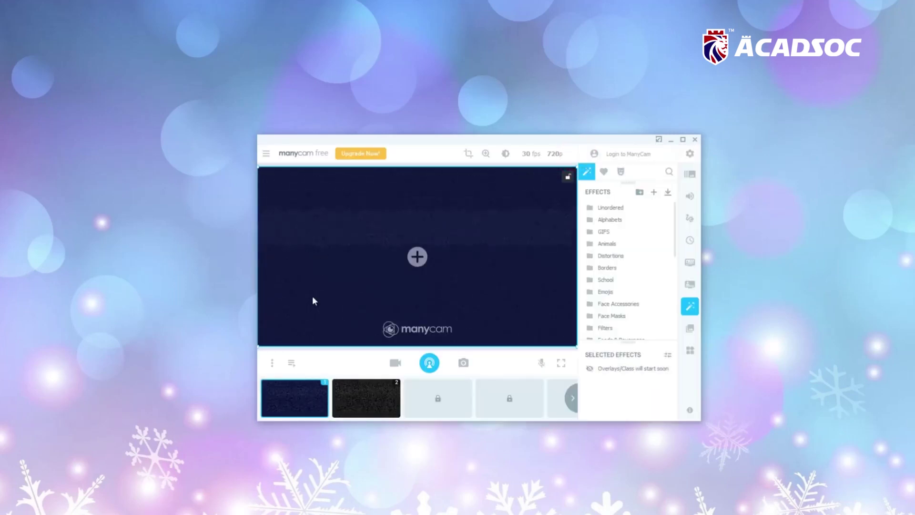
pyautogui.click(408, 253)
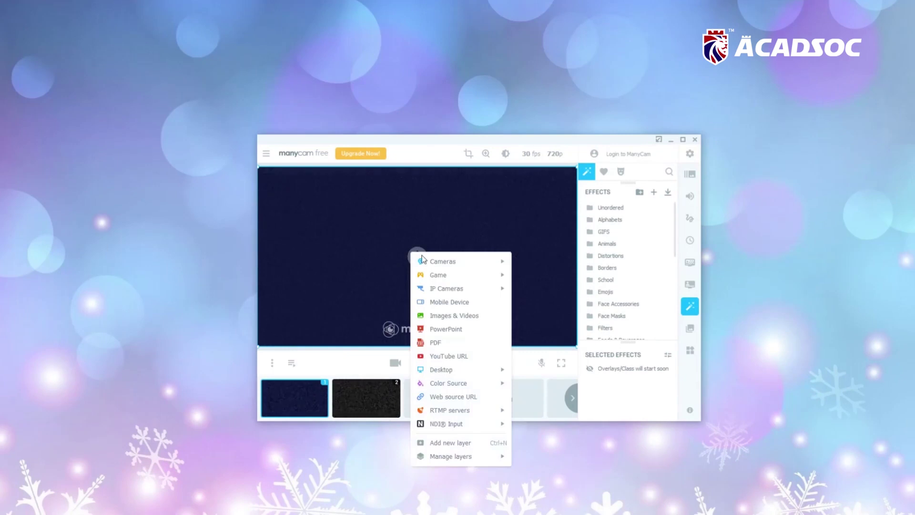
pyautogui.click(434, 233)
pyautogui.click(417, 256)
pyautogui.moveTo(443, 272)
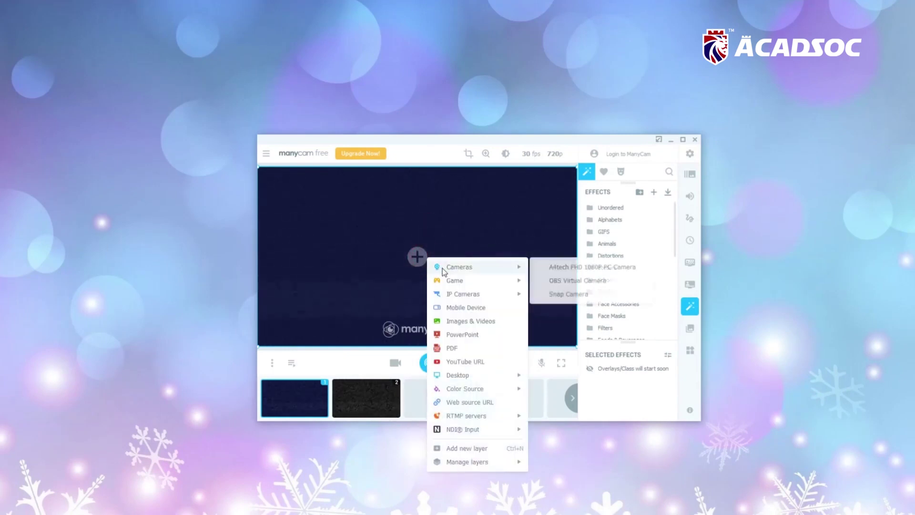
pyautogui.click(559, 266)
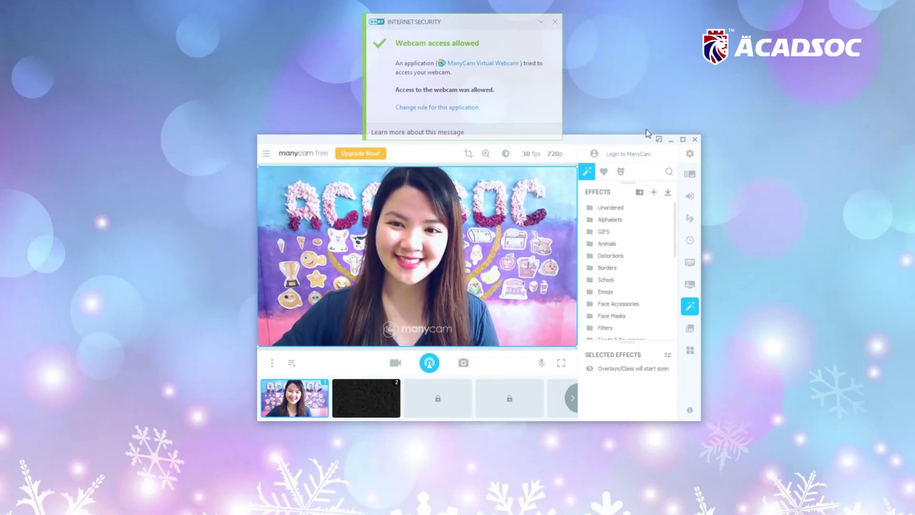
pyautogui.click(669, 142)
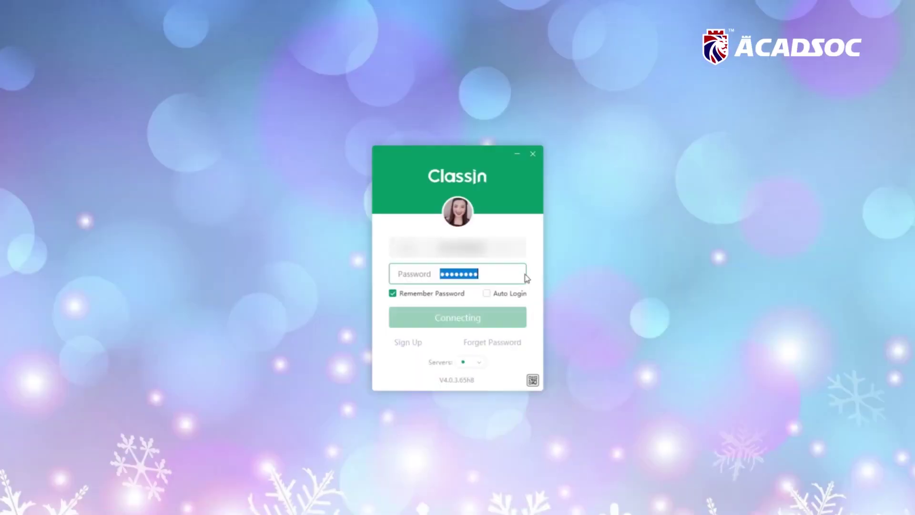
# Log in to ClassIn with the saved credentials
pyautogui.click(457, 323)
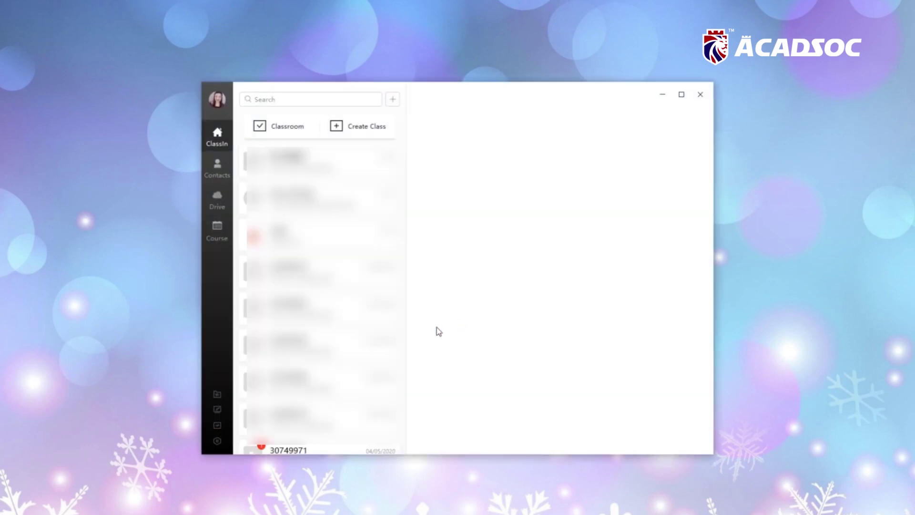
# In ClassIn's system test, choose ManyCam Virtual Webcam and pass the camera and headphone checks
pyautogui.click(220, 423)
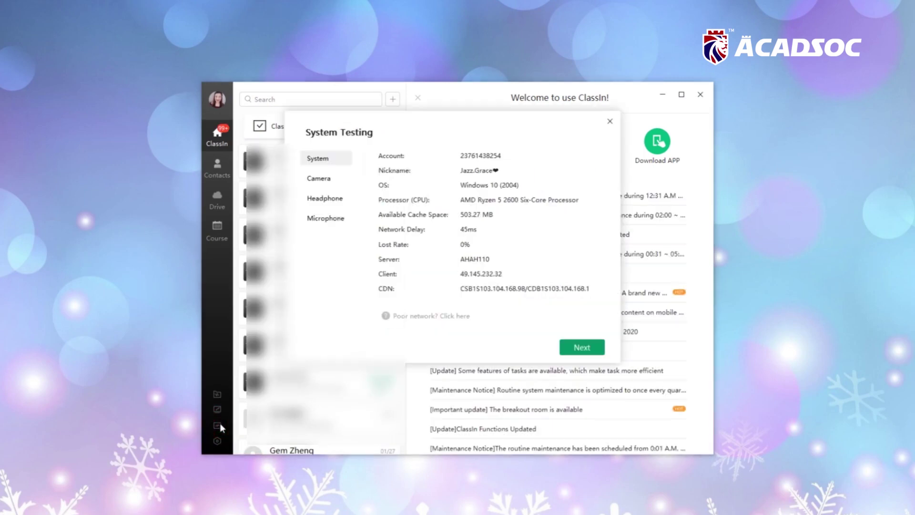
pyautogui.click(318, 178)
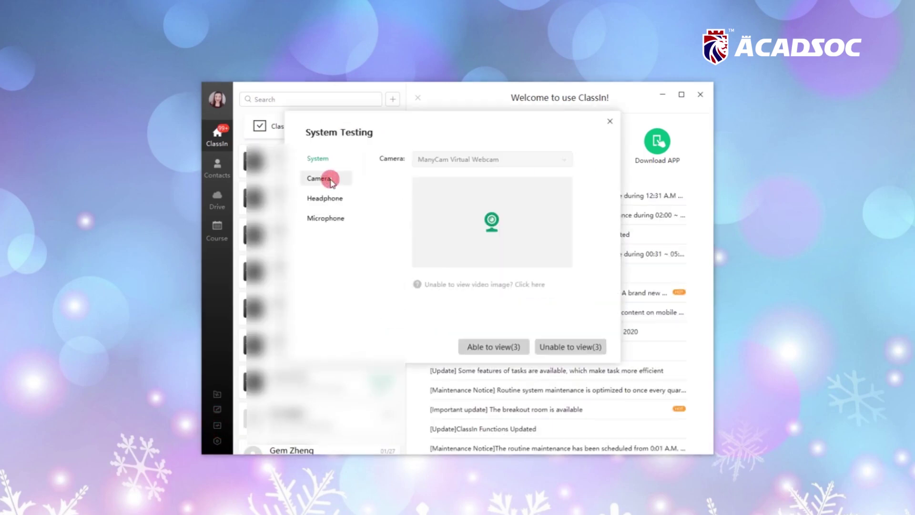
pyautogui.click(472, 160)
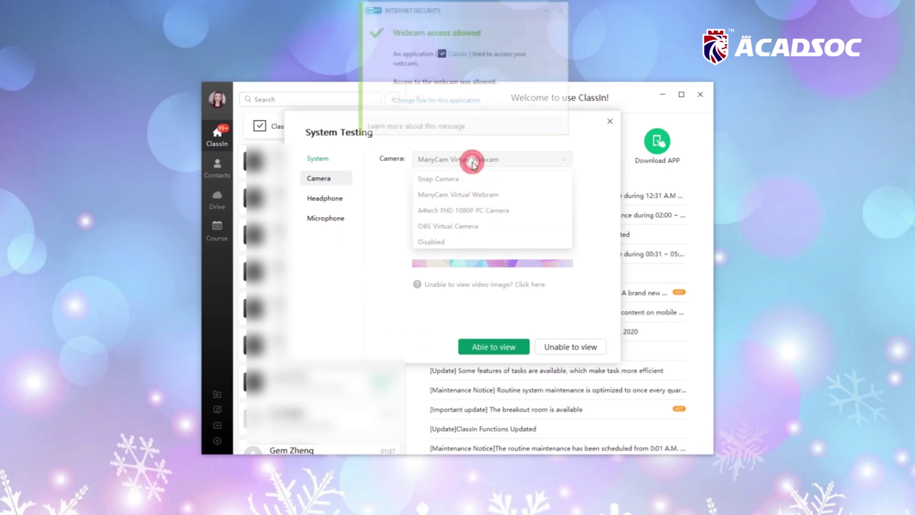
pyautogui.click(525, 195)
pyautogui.click(494, 348)
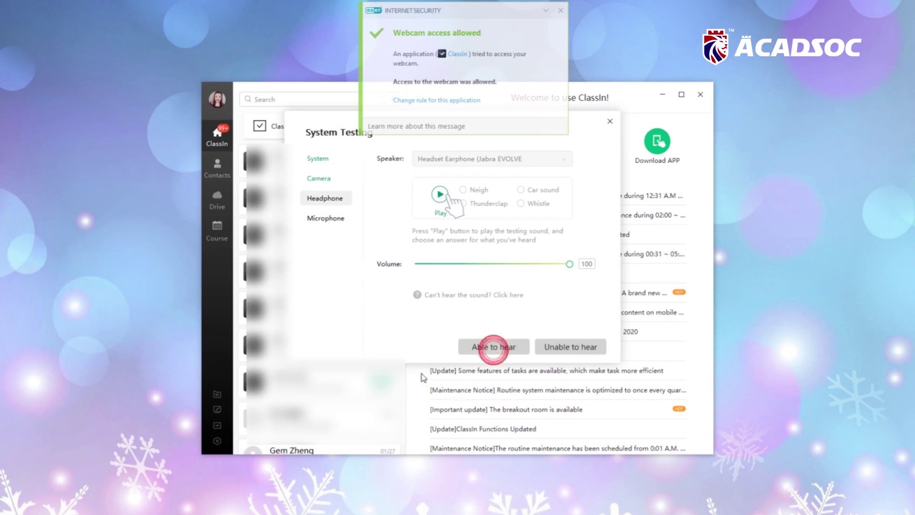
pyautogui.click(561, 10)
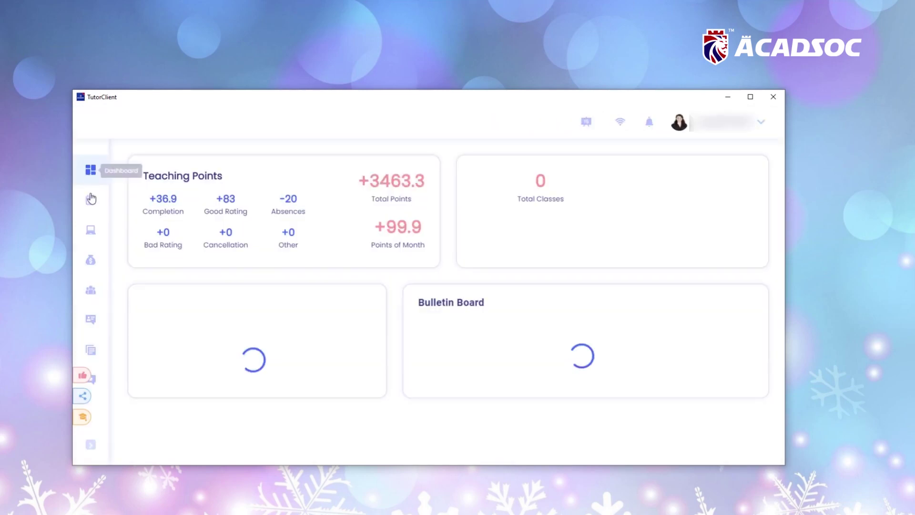
pyautogui.click(92, 199)
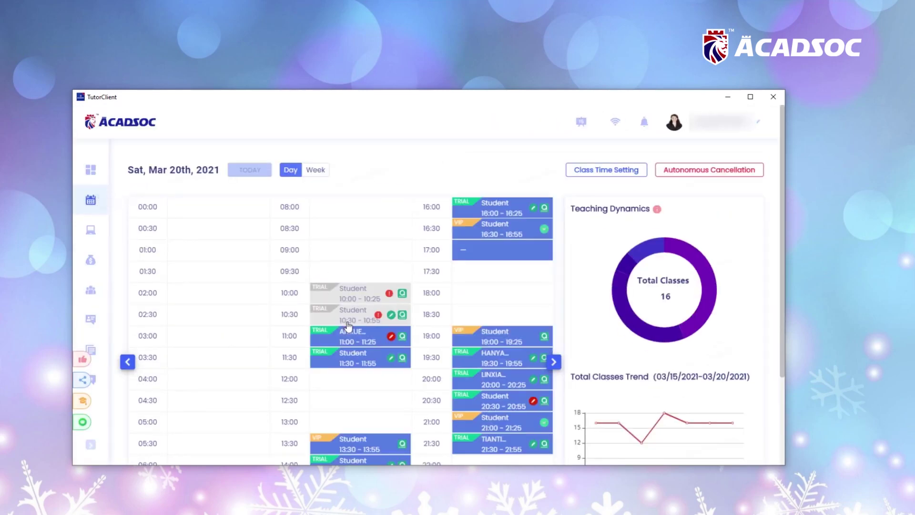
pyautogui.click(348, 320)
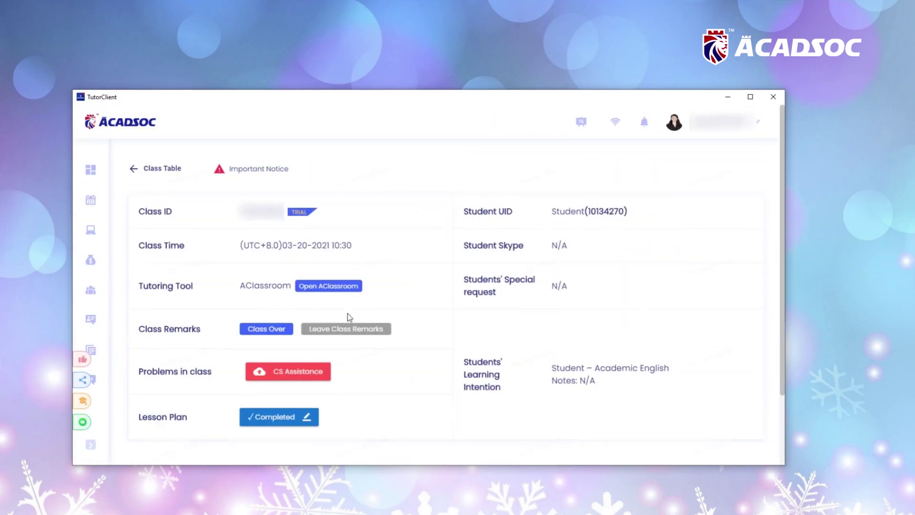
pyautogui.click(348, 288)
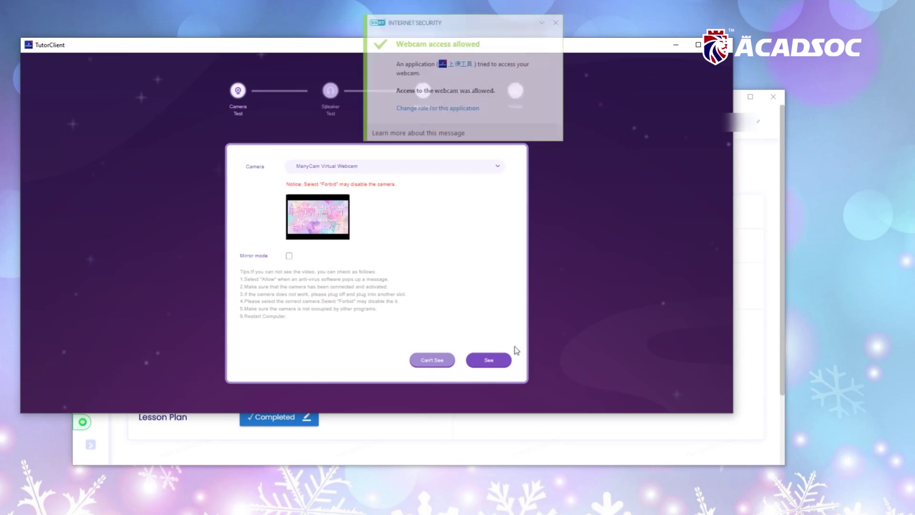
# Pass the camera, speaker and mic checks, dismiss the ESET notice, and join the room
pyautogui.click(503, 364)
pyautogui.click(503, 364)
pyautogui.click(503, 363)
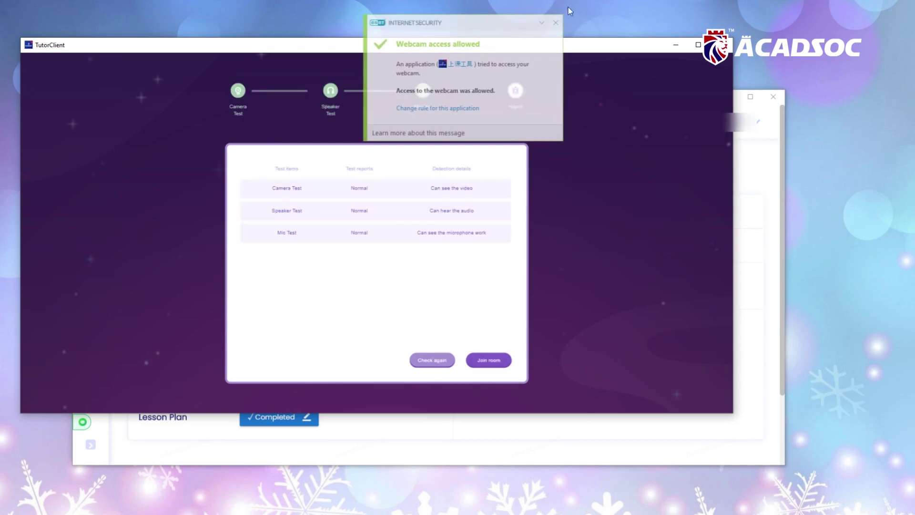
pyautogui.click(556, 23)
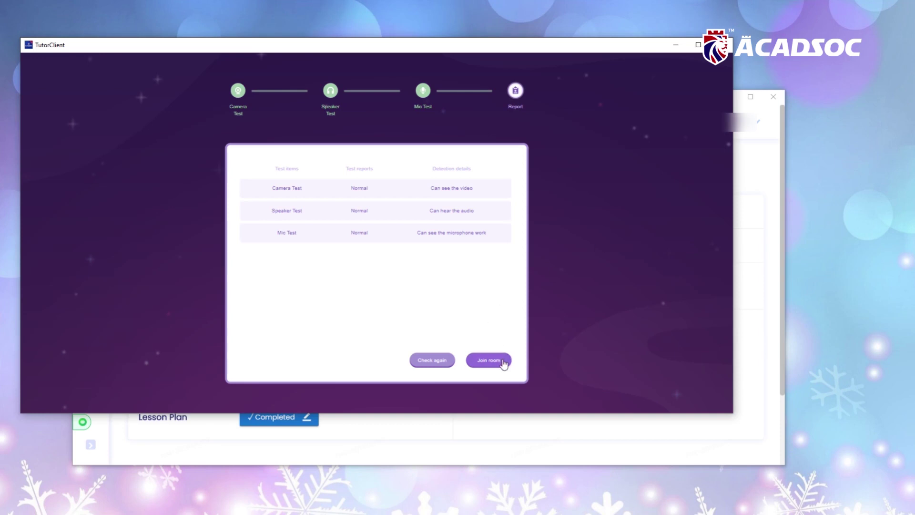
pyautogui.click(503, 362)
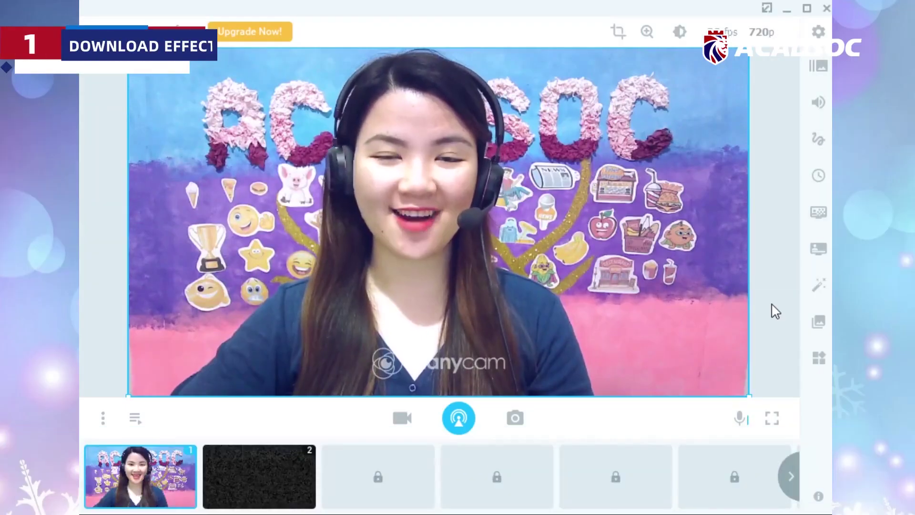
# Open ManyCam's online effects catalogue from the Effects panel and browse it
pyautogui.click(818, 285)
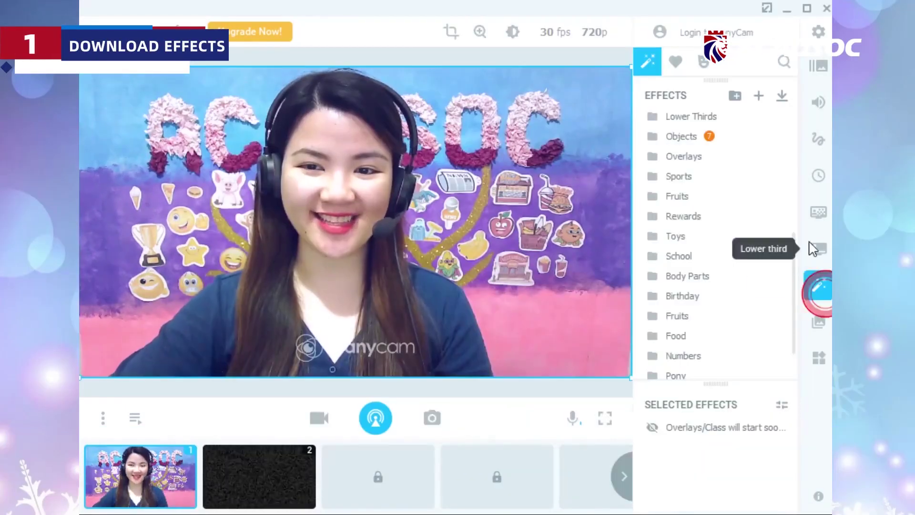
pyautogui.click(782, 97)
pyautogui.moveTo(319, 107); pyautogui.dragTo(235, 63)
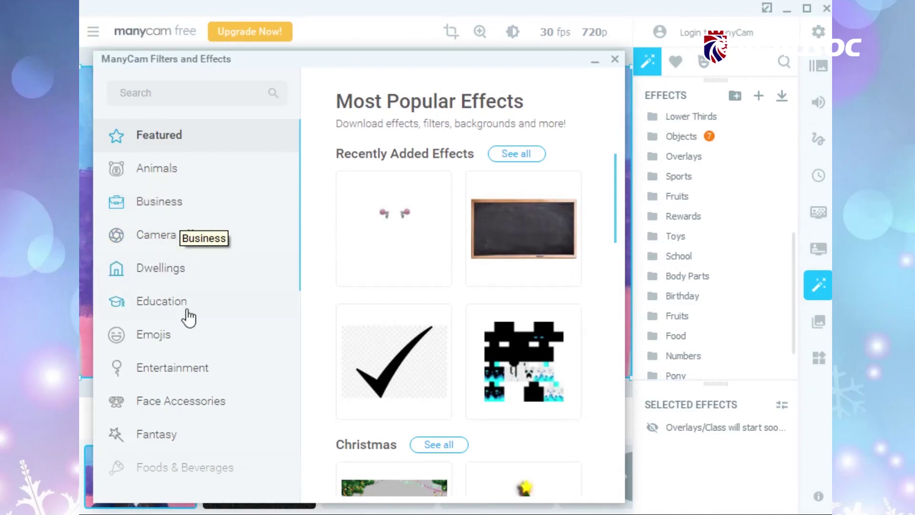
pyautogui.scroll(-3, 184, 317)
pyautogui.moveTo(384, 216)
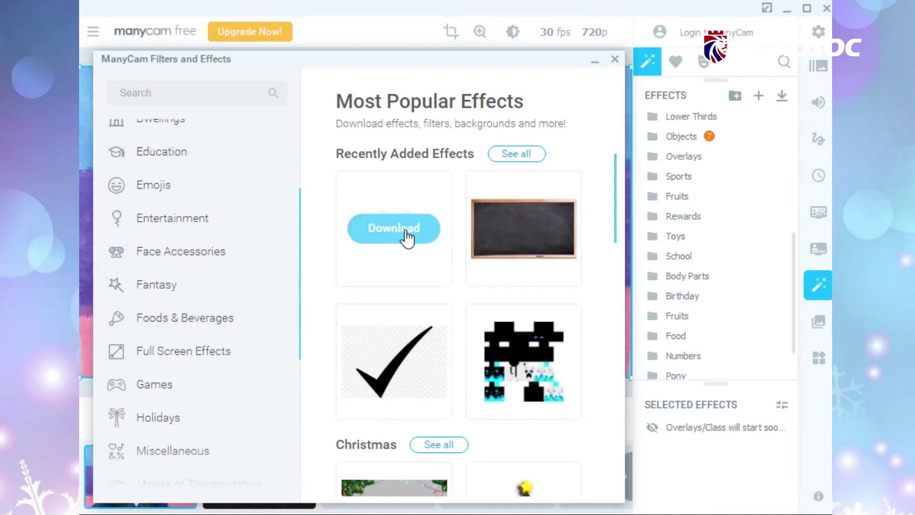
pyautogui.scroll(-3, 205, 368)
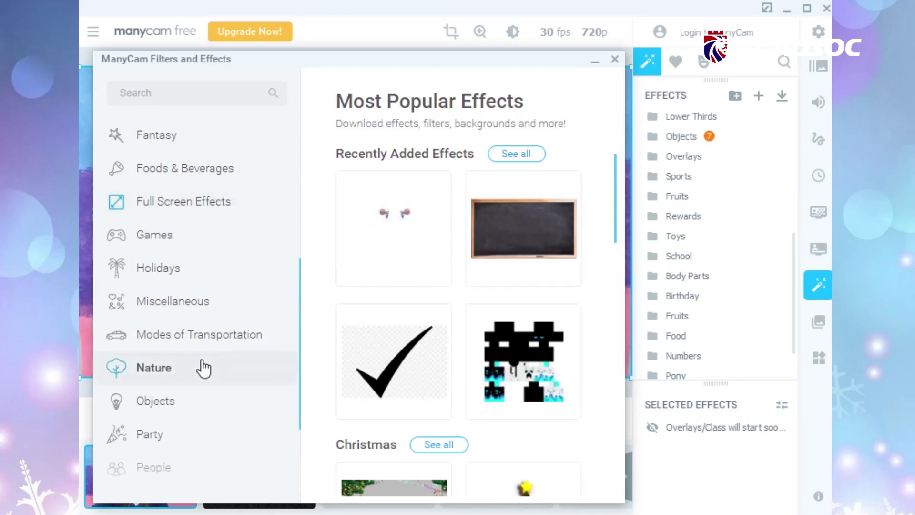
pyautogui.scroll(1, 198, 368)
# Download Elsa Mask from Face Accessories > Masks and close the catalogue
pyautogui.click(193, 158)
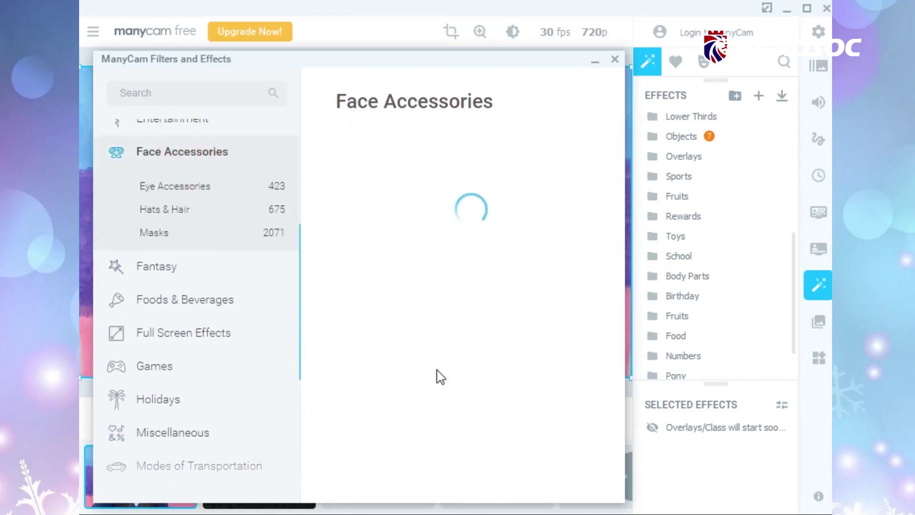
pyautogui.click(176, 227)
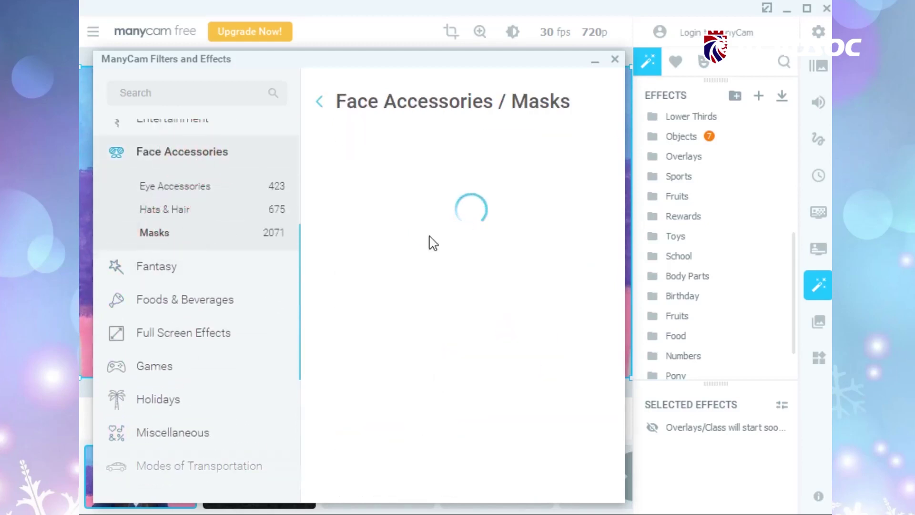
pyautogui.scroll(-6, 460, 315)
pyautogui.scroll(-6, 460, 318)
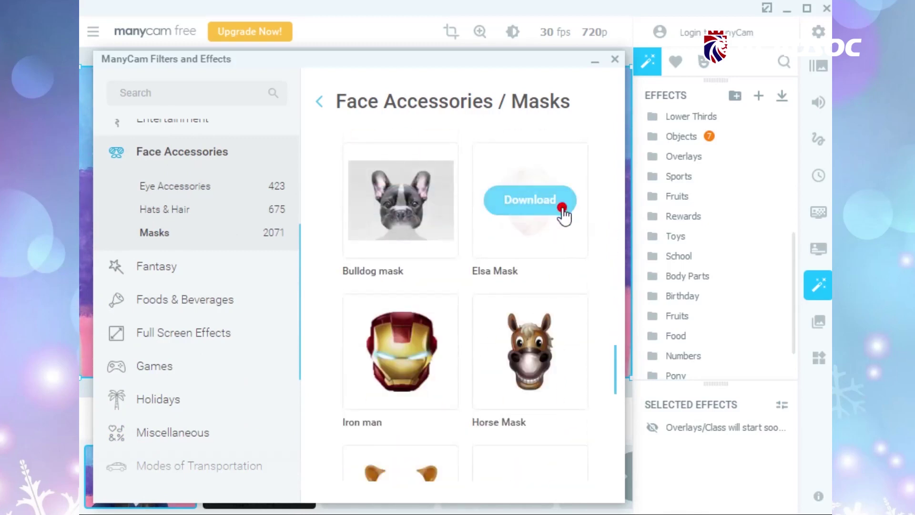
pyautogui.click(563, 212)
pyautogui.click(615, 59)
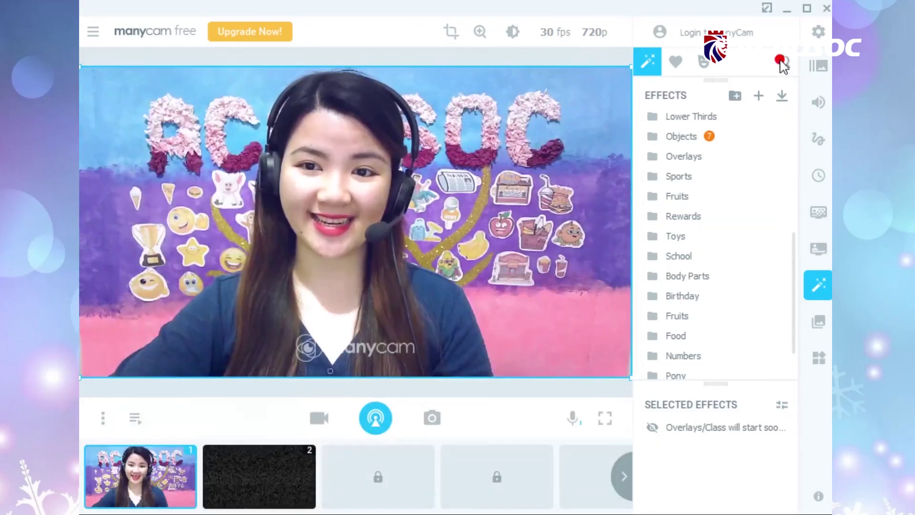
pyautogui.click(783, 62)
# Apply the Elsa mask found by searching 'eLSA', open Create Effect online, then switch to remove.bg
pyautogui.write('eLSA')
pyautogui.click(738, 152)
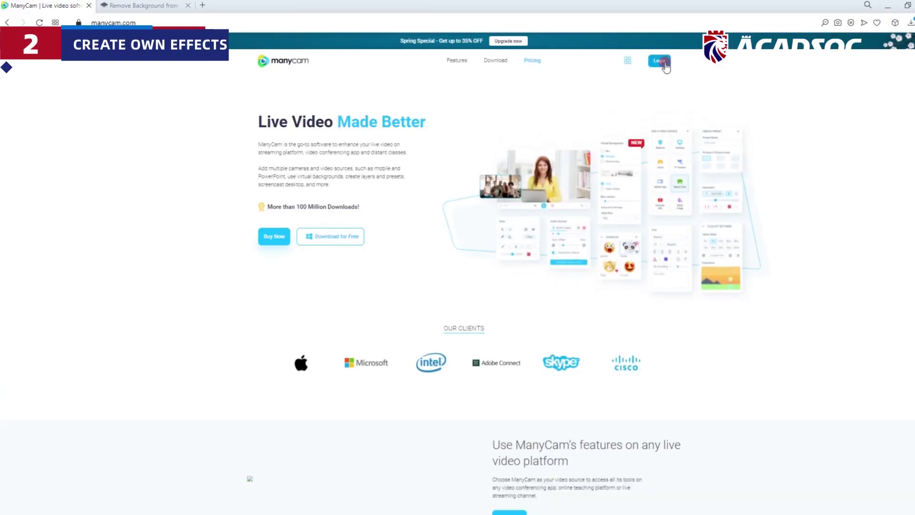
pyautogui.moveTo(628, 61)
pyautogui.click(637, 95)
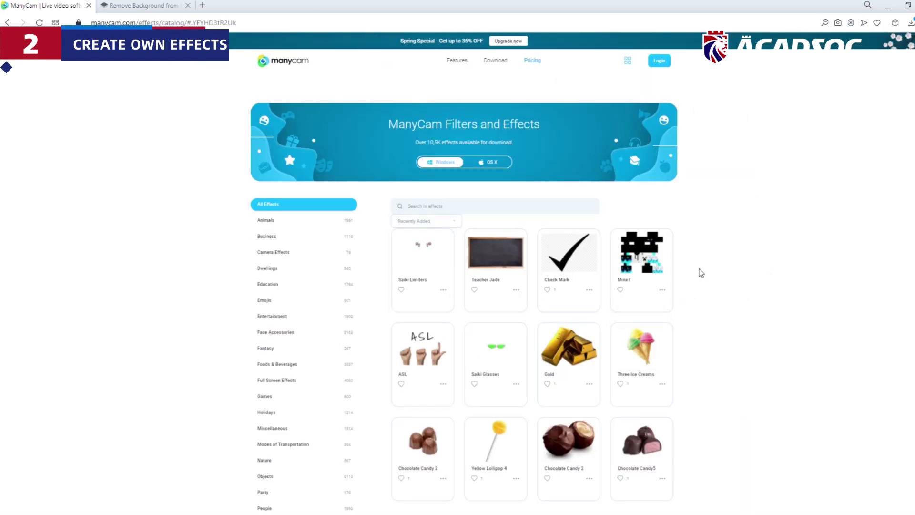
pyautogui.scroll(-5, 696, 272)
pyautogui.click(281, 362)
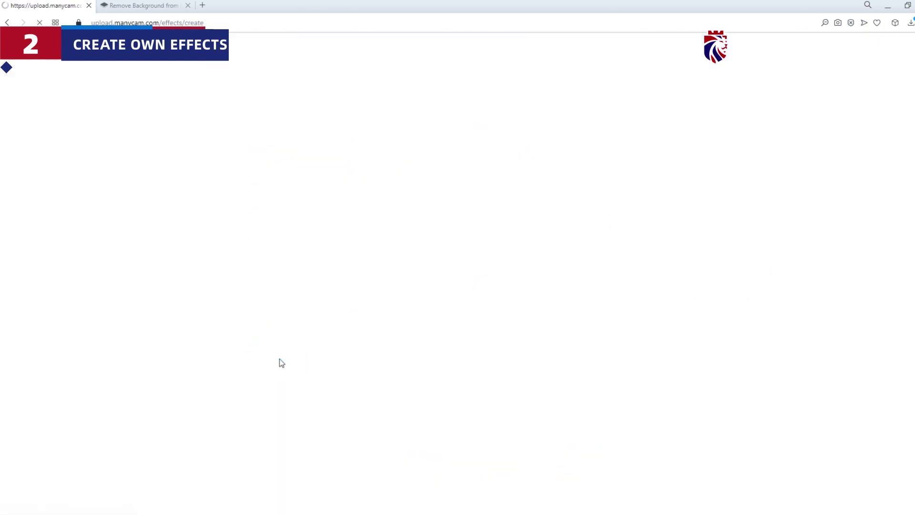
pyautogui.click(143, 6)
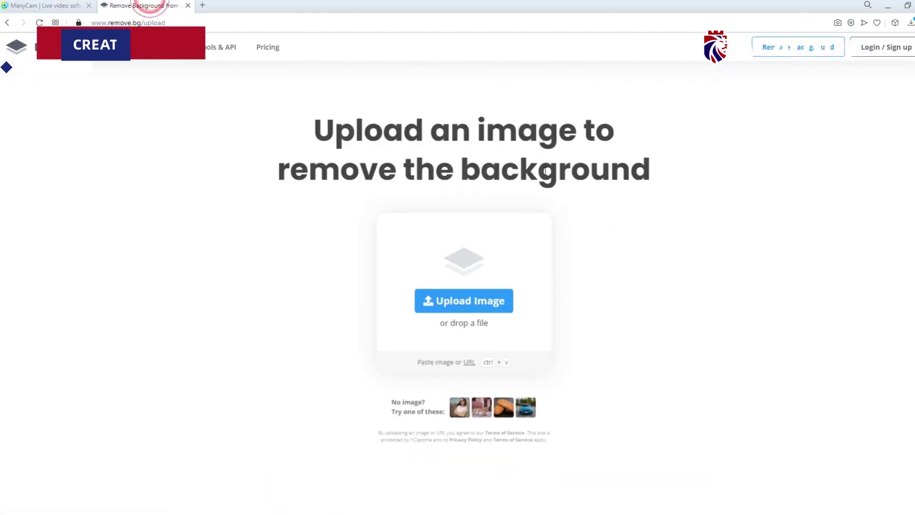
# Upload the Aa 1 image to remove.bg and download the background-free PNG
pyautogui.click(494, 305)
pyautogui.click(601, 193)
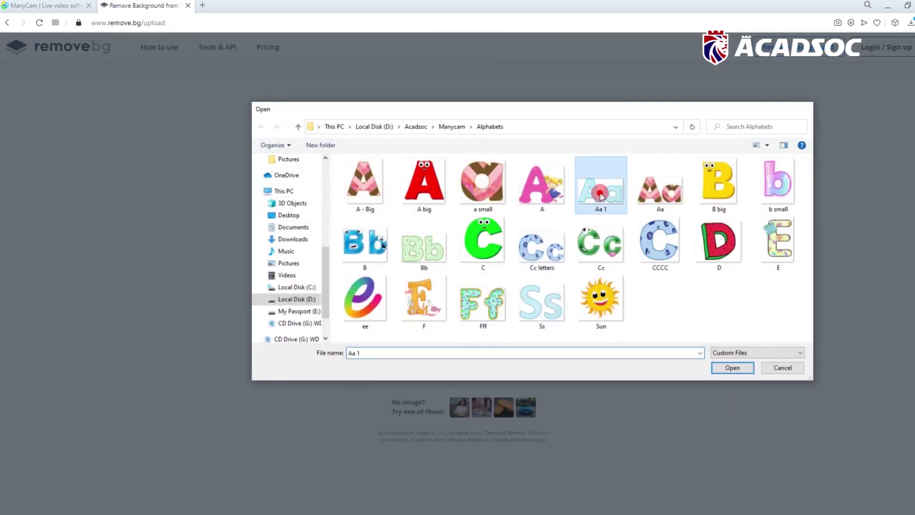
pyautogui.doubleClick(601, 194)
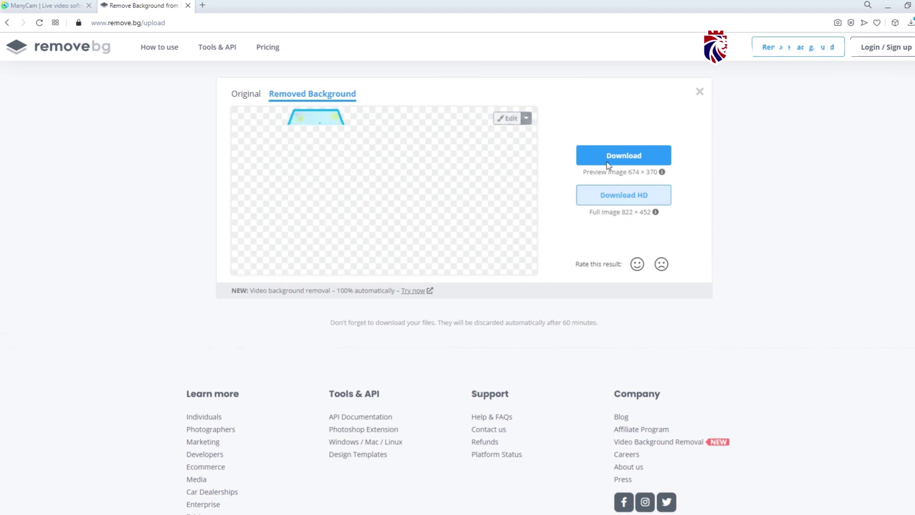
pyautogui.click(596, 154)
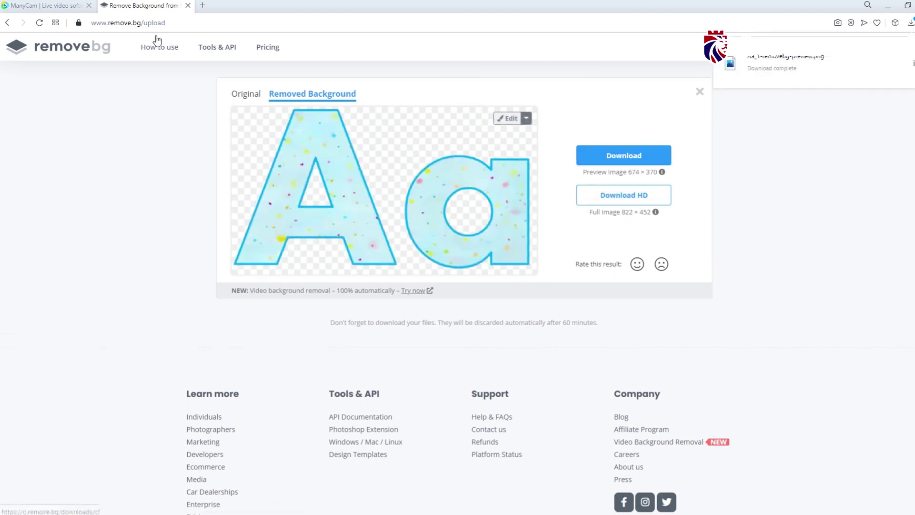
# Load the background-free Aa image into ManyCam's Create Effect page
pyautogui.click(61, 6)
pyautogui.click(436, 343)
pyautogui.click(415, 310)
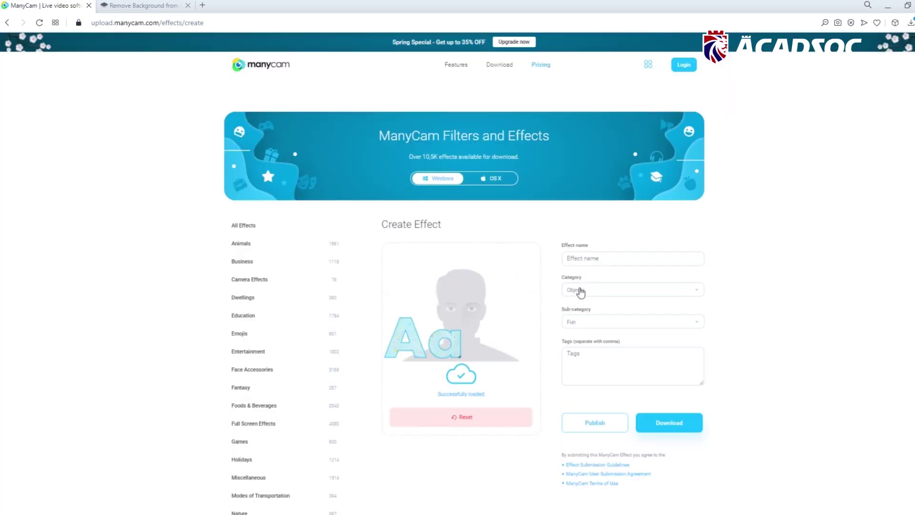
# Set the effect category to Face Accessories and sub-category to Hats & Hair
pyautogui.click(581, 292)
pyautogui.click(611, 342)
pyautogui.click(619, 322)
pyautogui.click(633, 365)
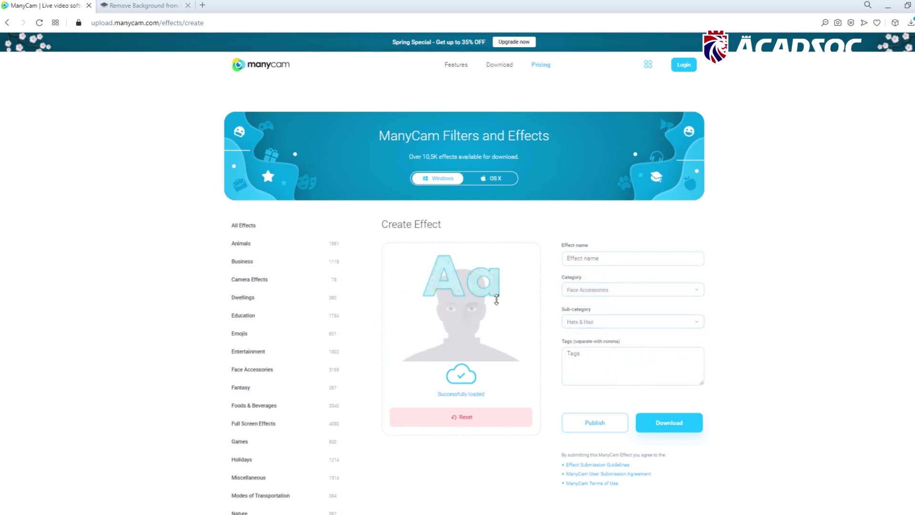
# Shrink the Aa above the head, name it Letter Aa, and download the effect
pyautogui.moveTo(497, 297)
pyautogui.mouseDown()
pyautogui.moveTo(474, 284)
pyautogui.moveTo(482, 295)
pyautogui.mouseUp()
pyautogui.click(610, 258)
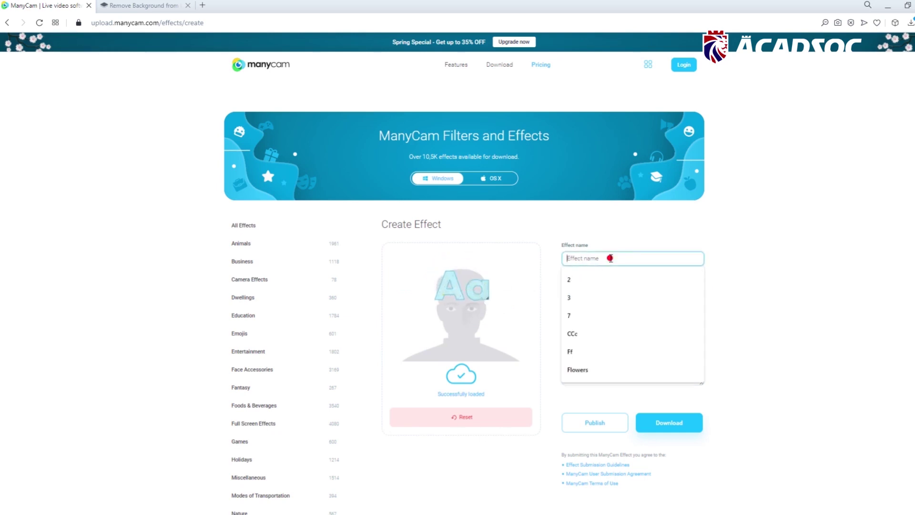
pyautogui.write('Letter Aa')
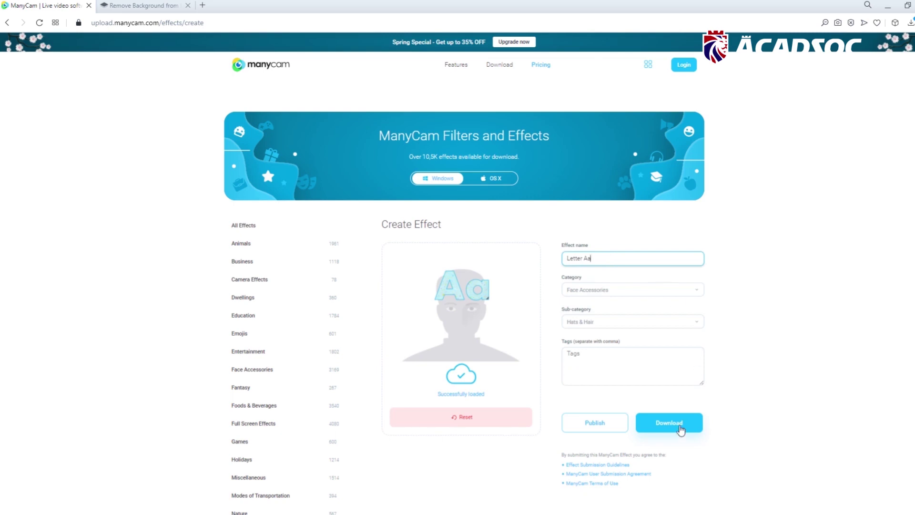
pyautogui.click(680, 429)
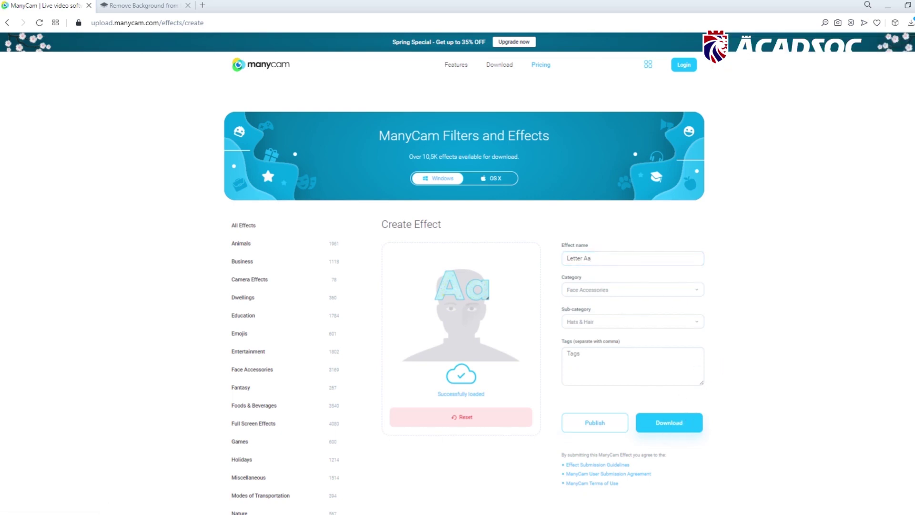
pyautogui.hotkey('alt', 'Tab')
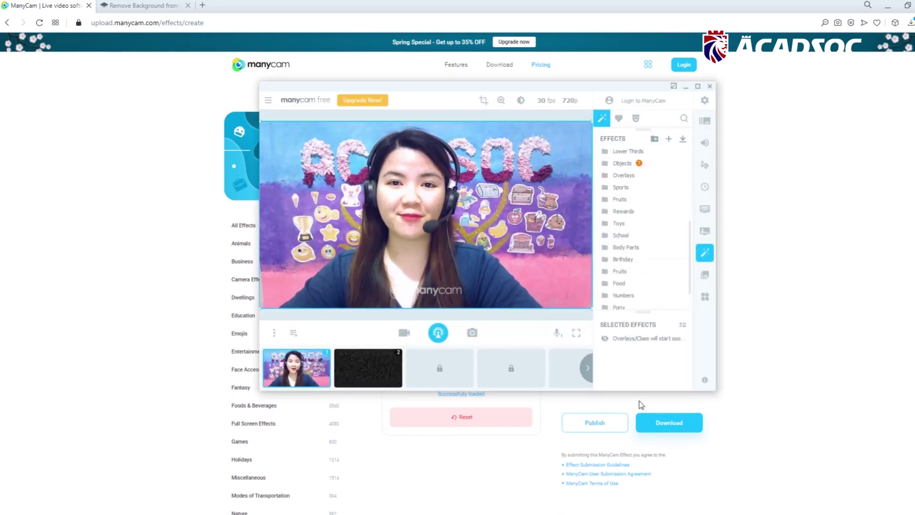
# Import the Letter Aa effect file into ManyCam's Objects effects folder
pyautogui.moveTo(683, 161)
pyautogui.click(655, 163)
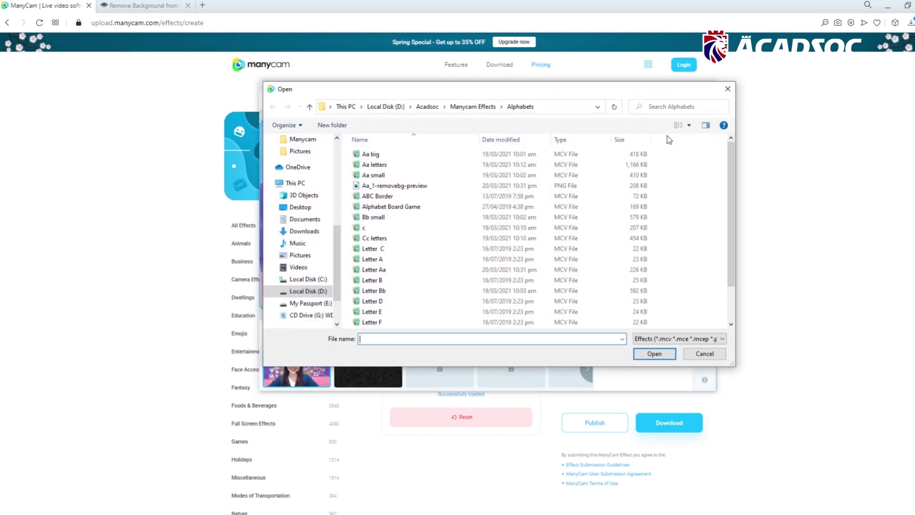
pyautogui.click(394, 270)
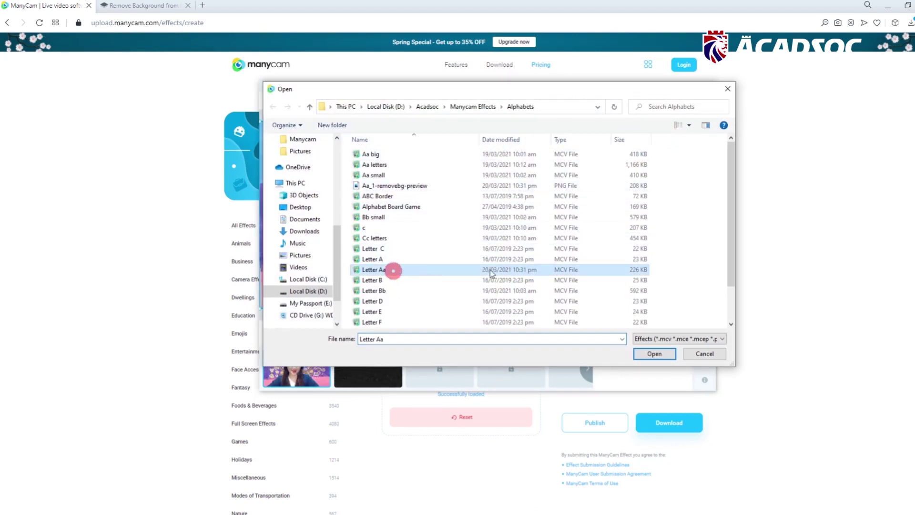
pyautogui.click(654, 355)
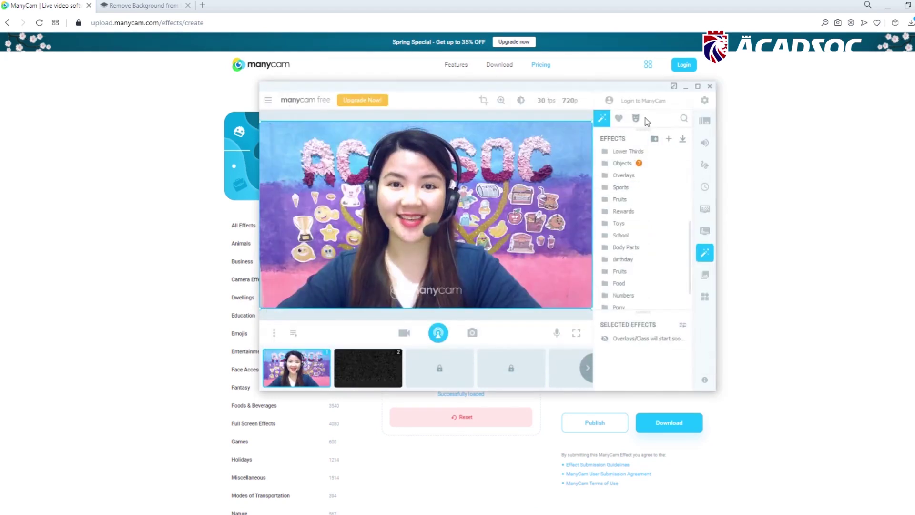